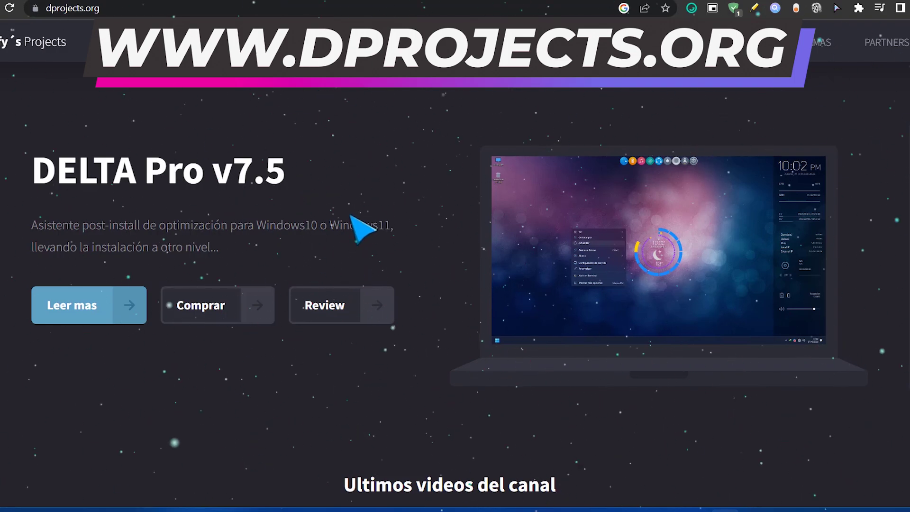
# - Browse the DELTA feature sections on the dprojects.org home page, ending at the Programas category
pyautogui.scroll(-20, 426, 308)
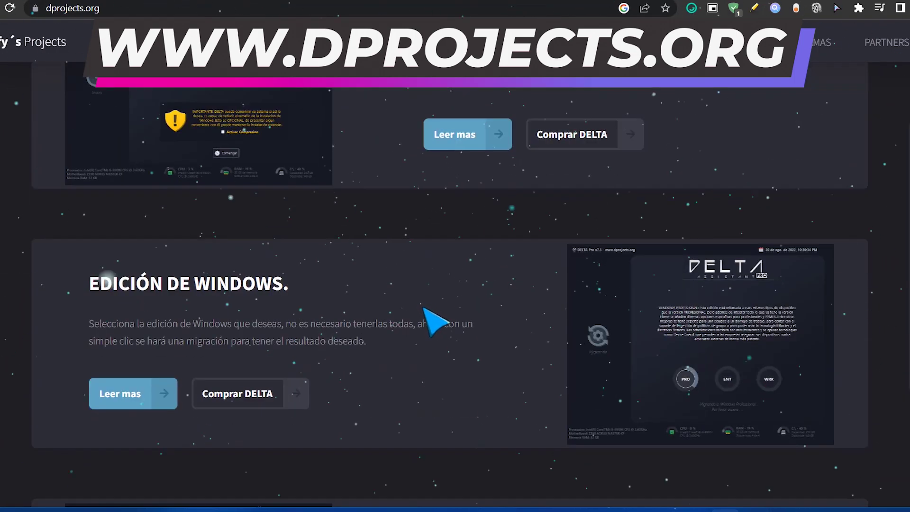
pyautogui.scroll(-3, 540, 420)
pyautogui.scroll(4, 484, 371)
pyautogui.scroll(-4, 350, 130)
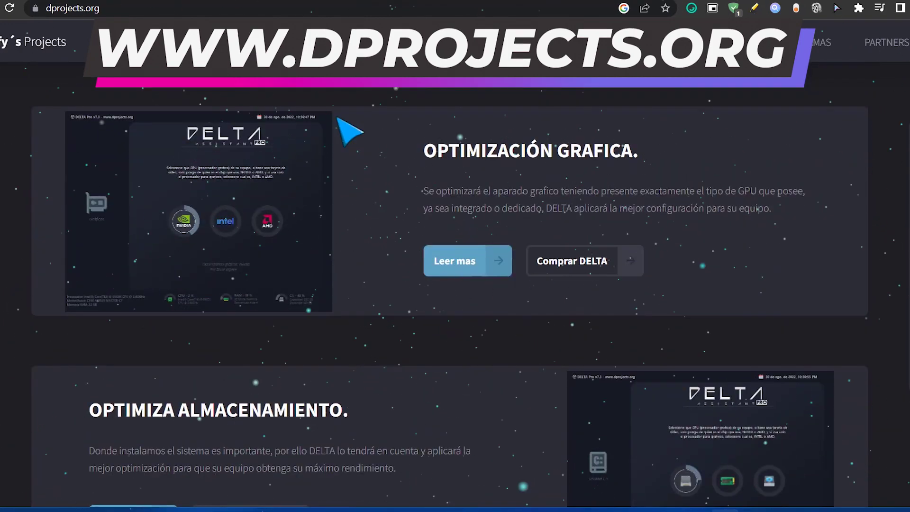
pyautogui.scroll(-15, 494, 378)
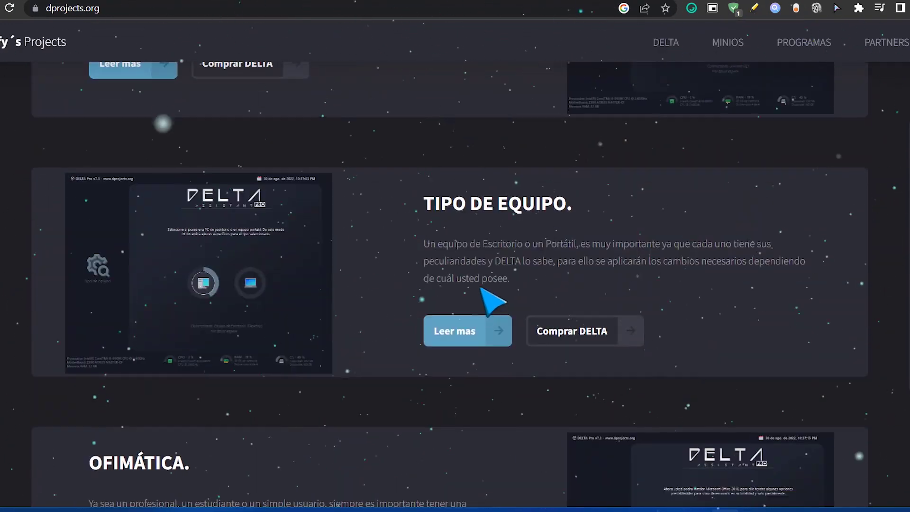
pyautogui.scroll(-10, 507, 319)
pyautogui.scroll(15, 555, 382)
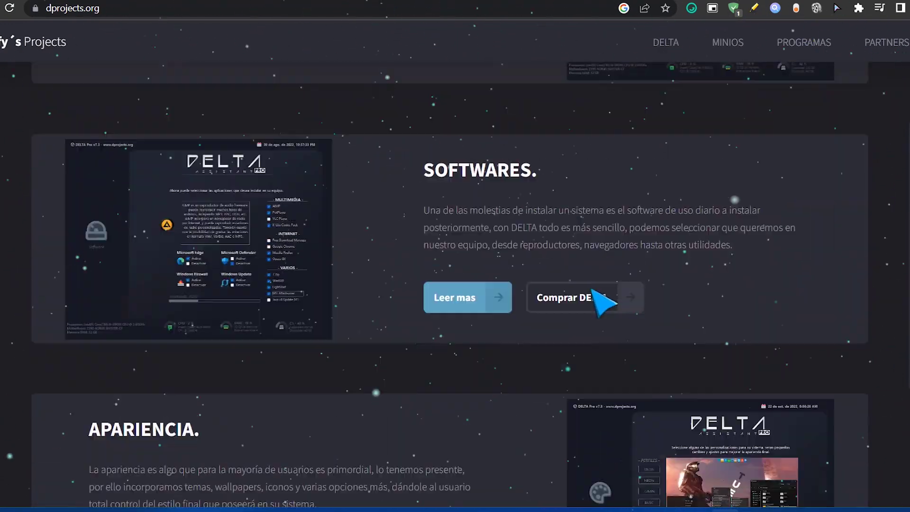
pyautogui.scroll(-15, 673, 337)
pyautogui.click(806, 44)
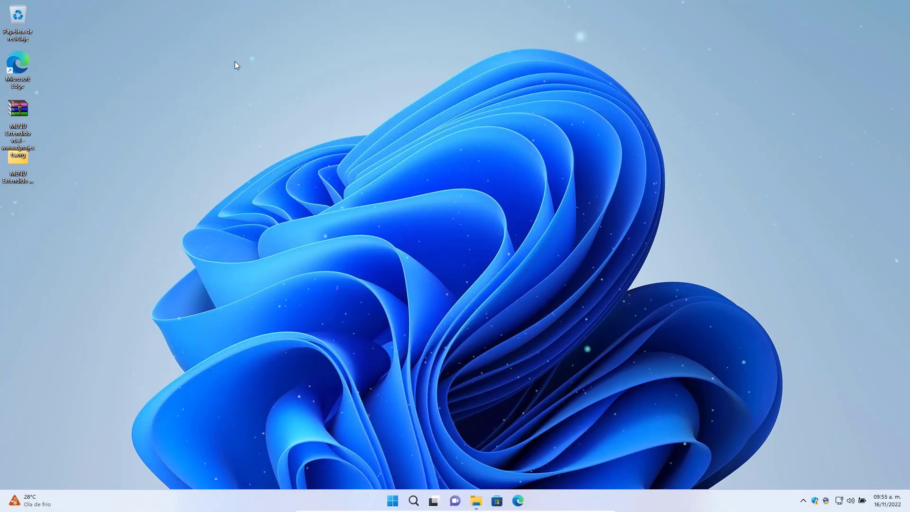
# - Move the extracted MENU Extendido folder on the desktop beside the recycle bin, and select the MENU Extendido archive
pyautogui.moveTo(20, 160); pyautogui.dragTo(69, 36)
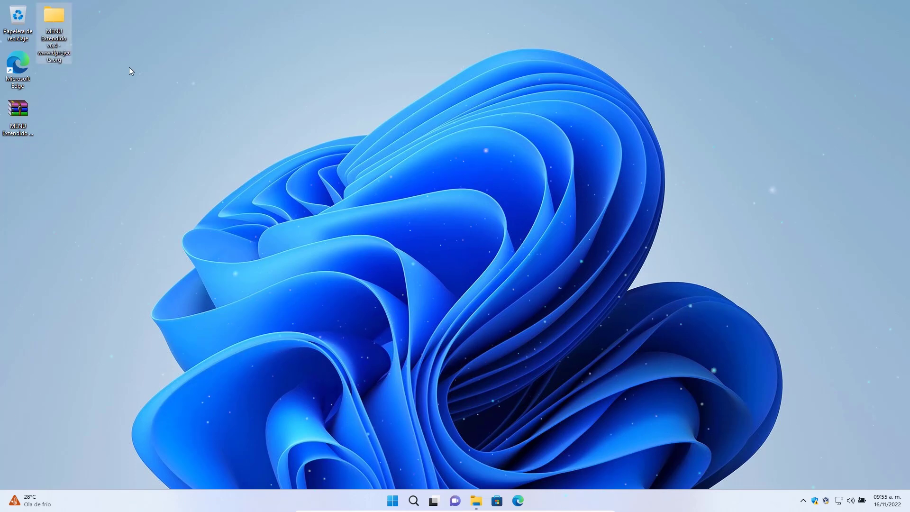
pyautogui.click(25, 120)
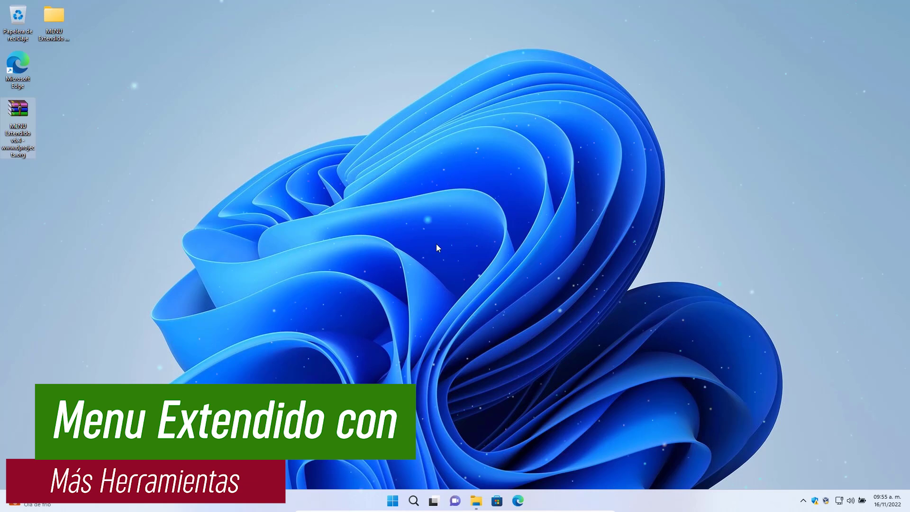
# - Examine the desktop's default context options and its expanded classic options
pyautogui.rightClick(309, 137)
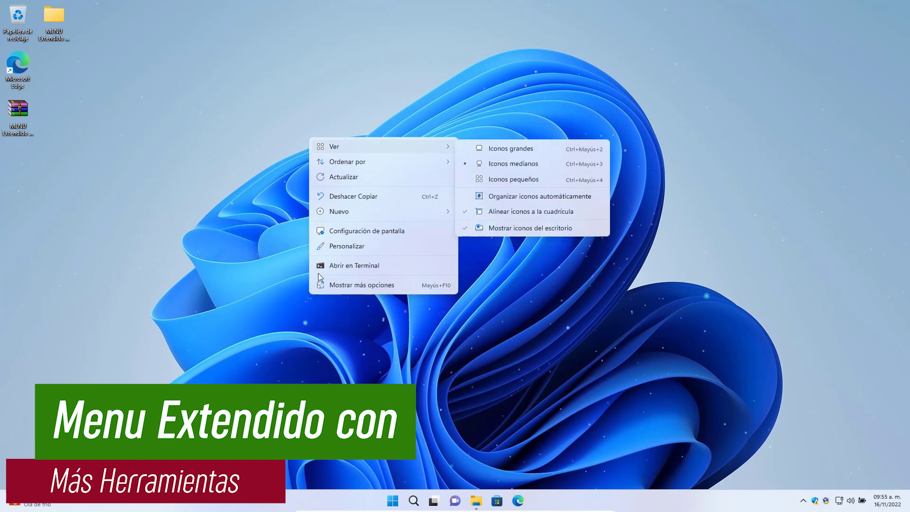
pyautogui.click(362, 286)
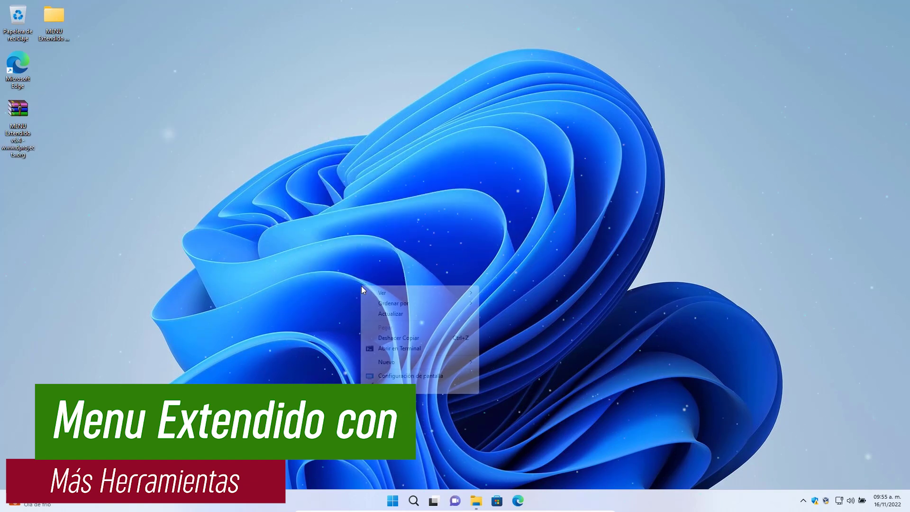
pyautogui.click(178, 110)
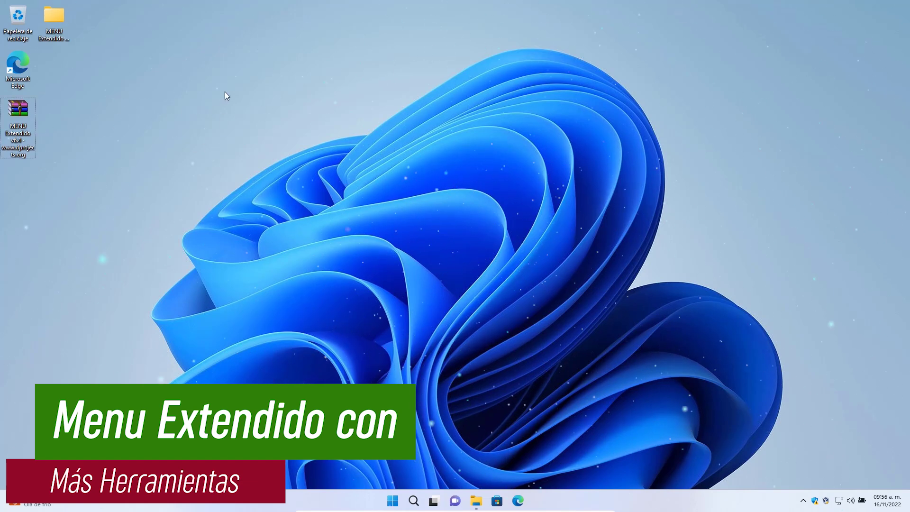
pyautogui.rightClick(224, 67)
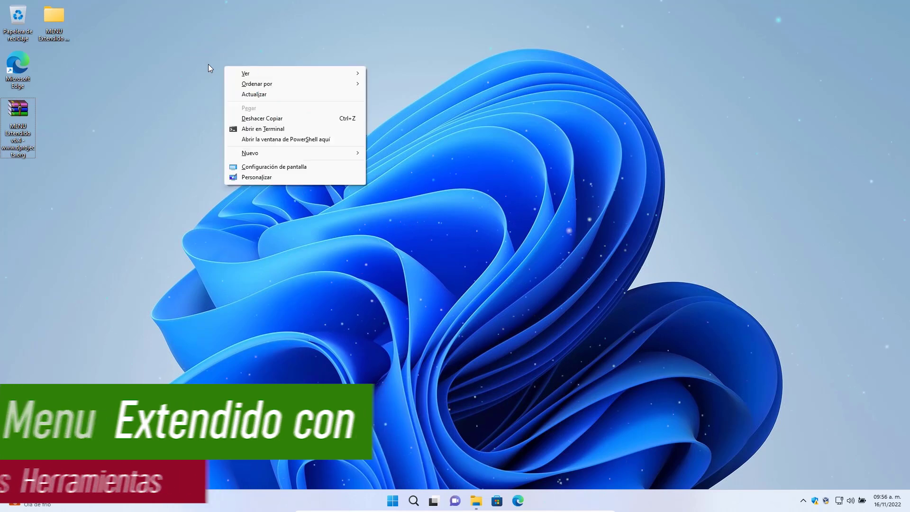
pyautogui.click(280, 225)
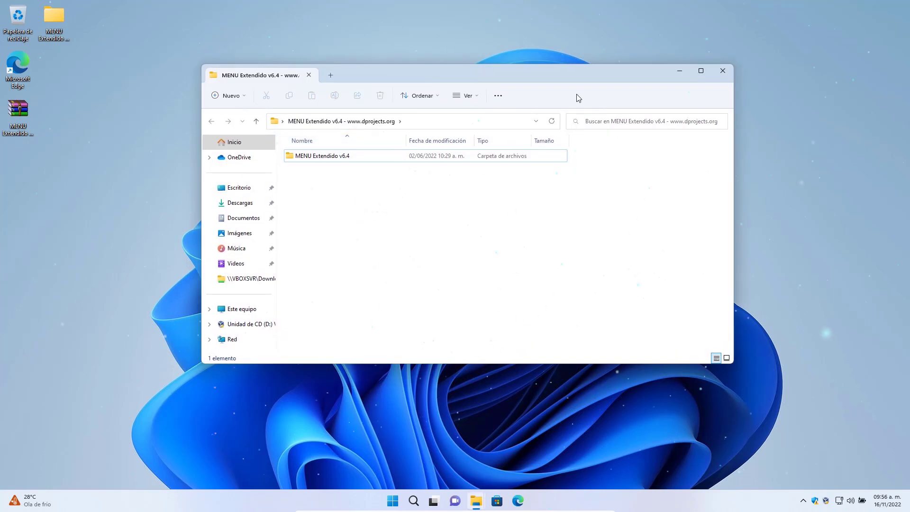
# - Launch MENUExtendido from the MENU Extendido v6.4 folder with permission to make changes, and minimize the folder window
pyautogui.doubleClick(317, 157)
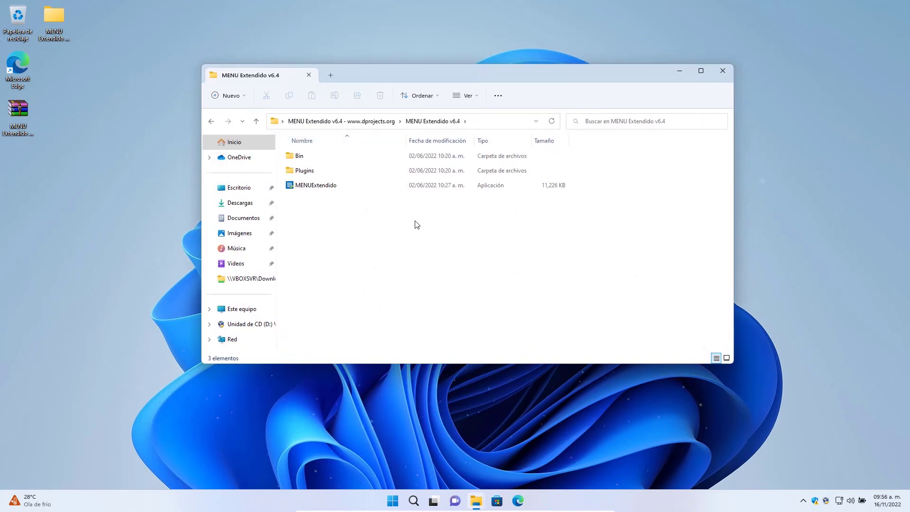
pyautogui.doubleClick(313, 172)
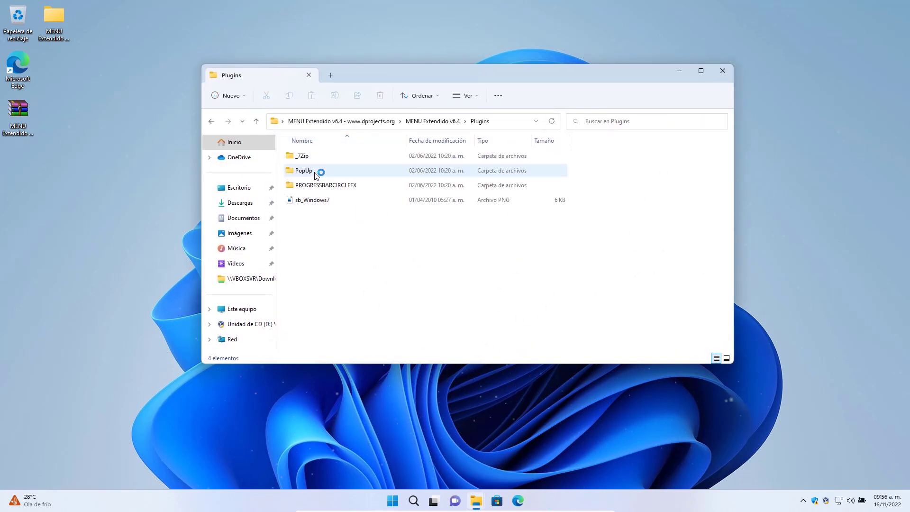
pyautogui.hotkey('alt', 'Left')
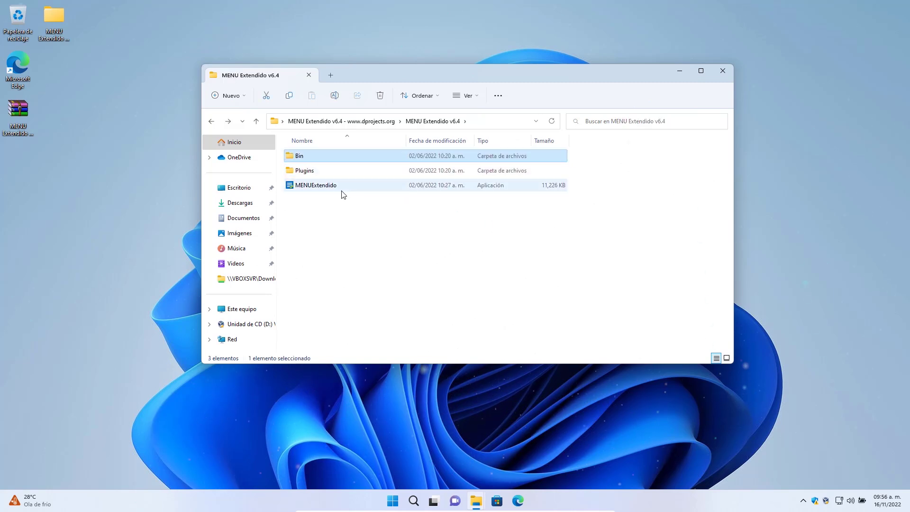
pyautogui.doubleClick(334, 187)
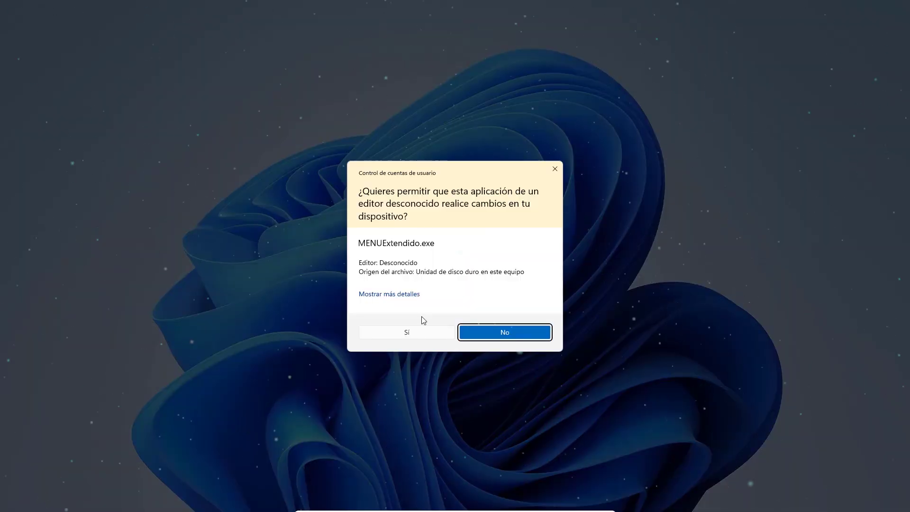
pyautogui.click(420, 332)
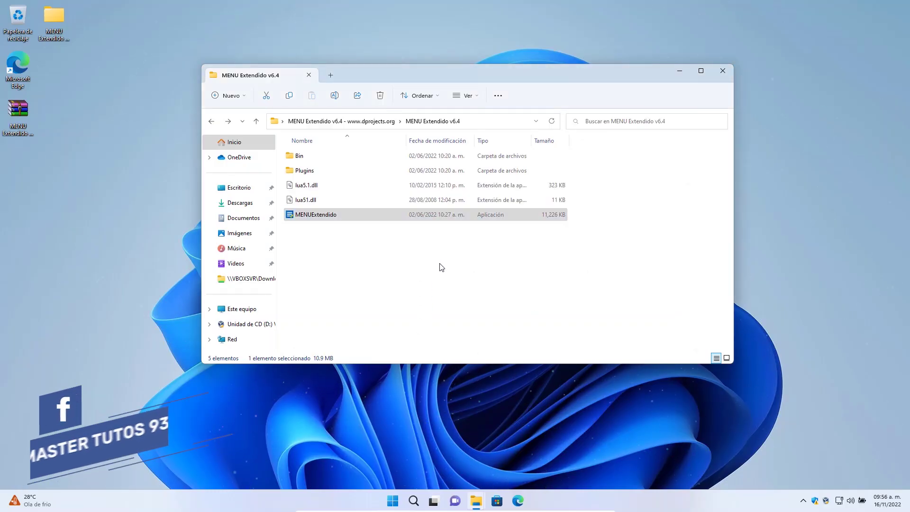
pyautogui.click(681, 71)
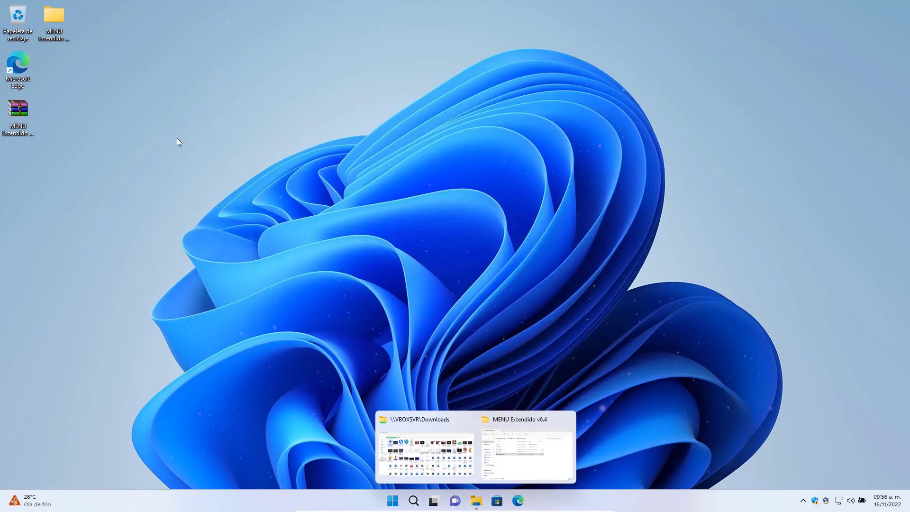
pyautogui.click(55, 24)
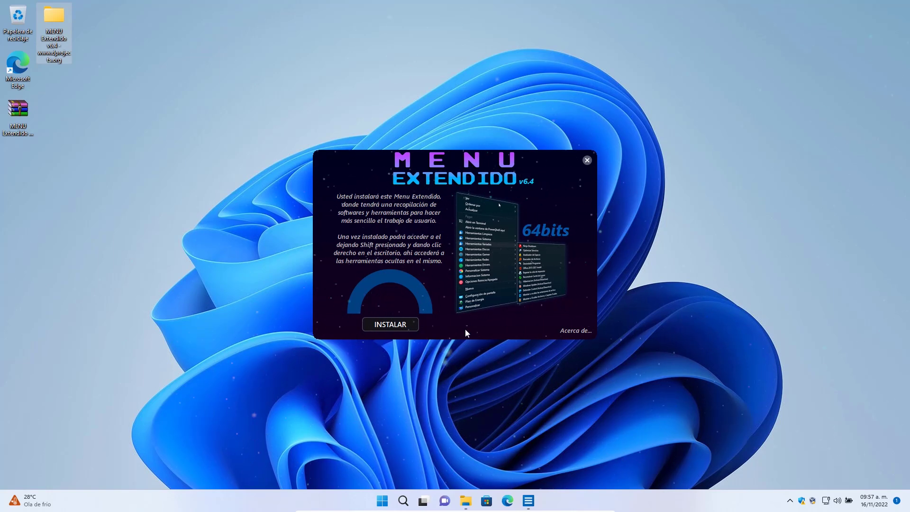
# - View the installer's Acerca de information, then install MENU Extendido v6.4 and close the installer
pyautogui.click(574, 331)
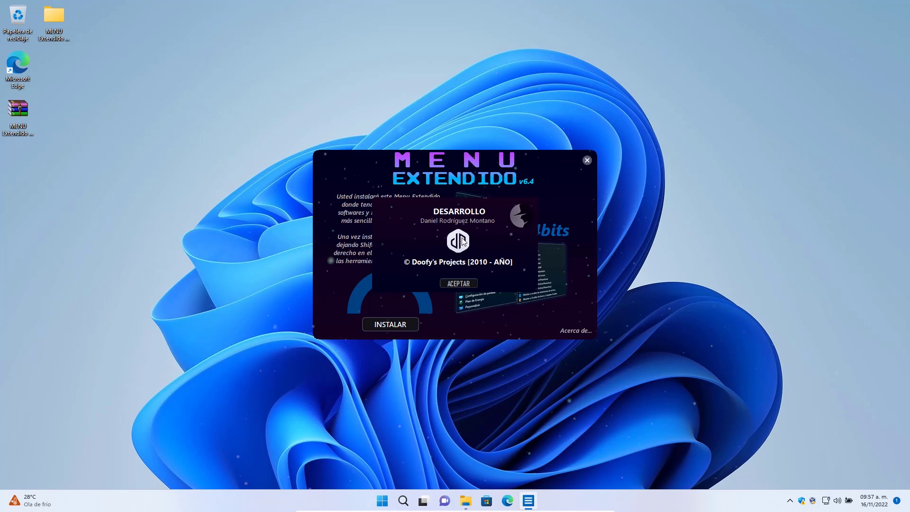
pyautogui.click(458, 283)
pyautogui.click(394, 324)
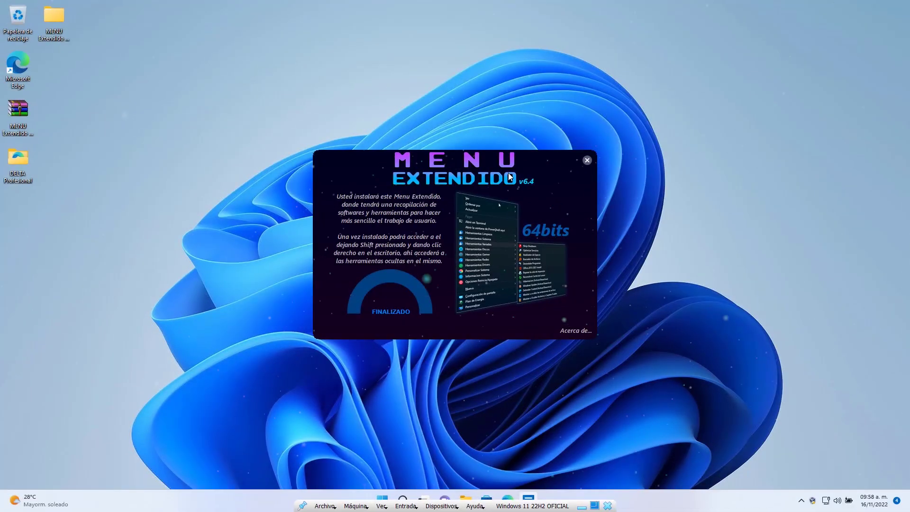
pyautogui.click(587, 160)
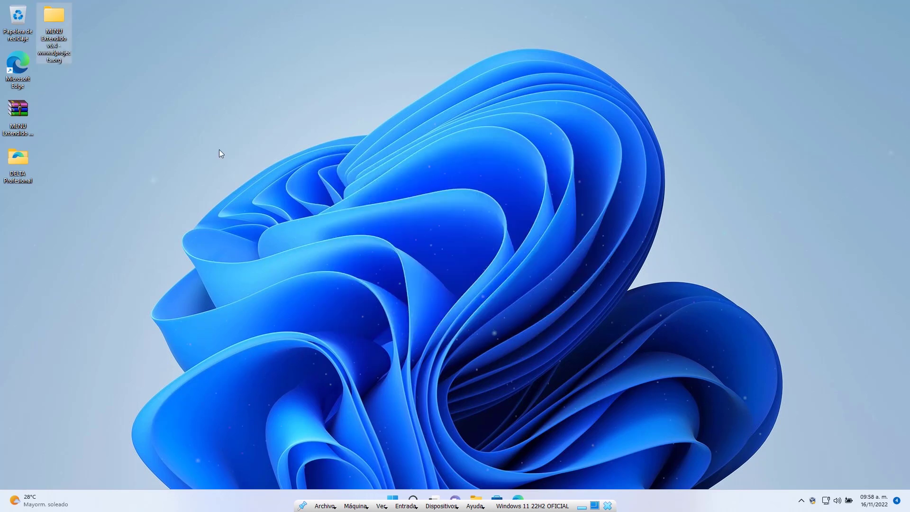
# - Launch Servicios from the desktop's Herramientas Sistema tools and allow Microsoft Management Console to make changes
pyautogui.rightClick(275, 78)
pyautogui.click(224, 105)
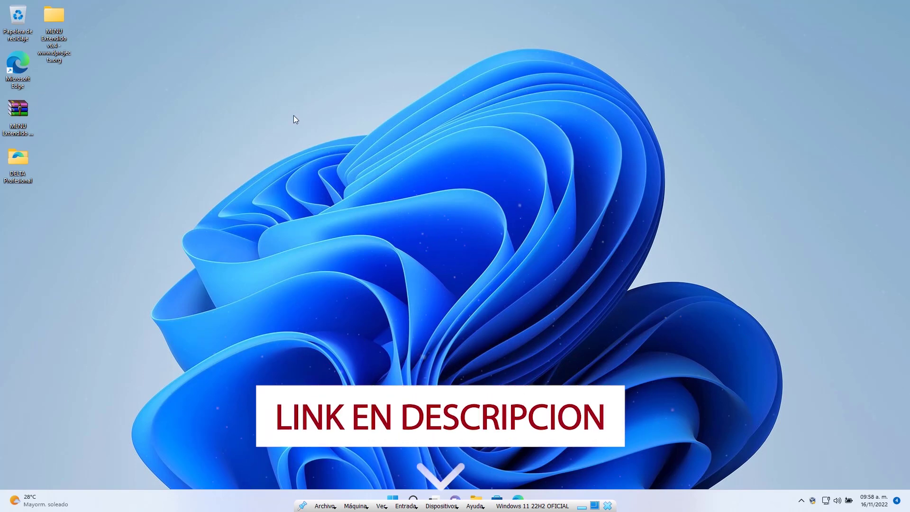
pyautogui.rightClick(256, 97)
pyautogui.moveTo(296, 102)
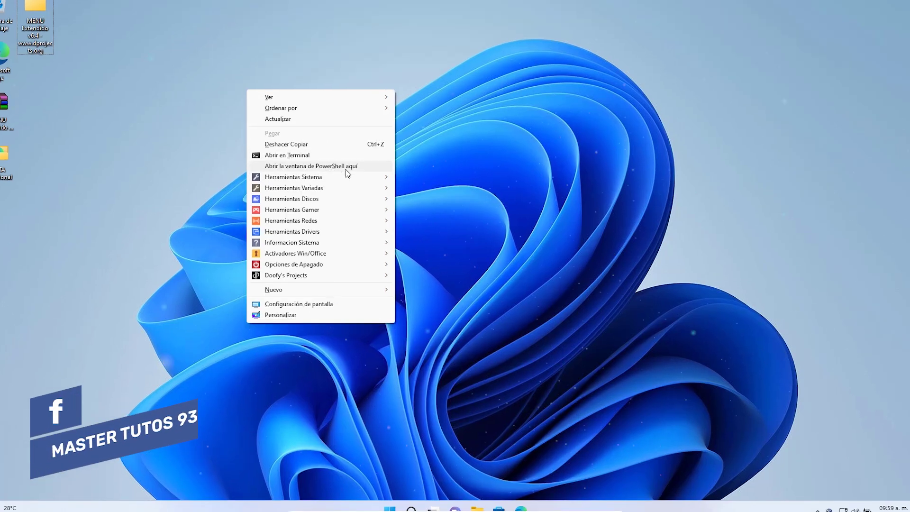
pyautogui.moveTo(344, 179)
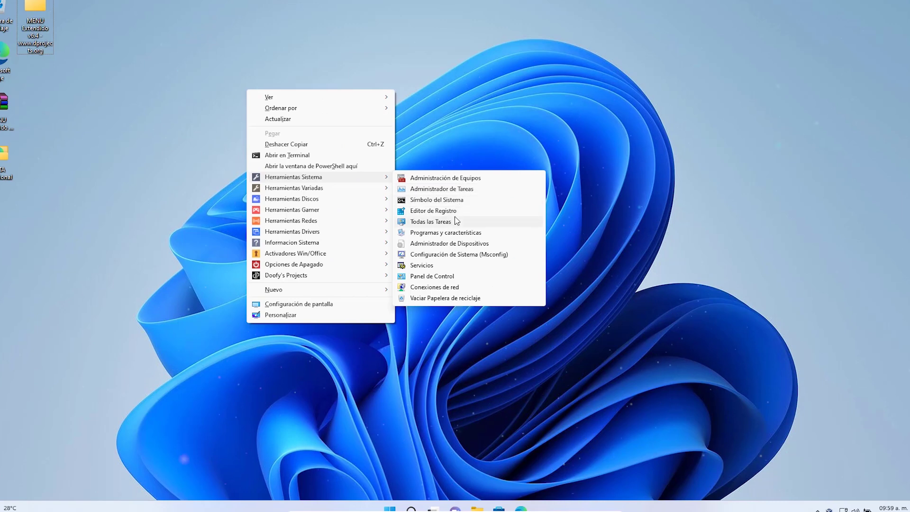
pyautogui.click(425, 268)
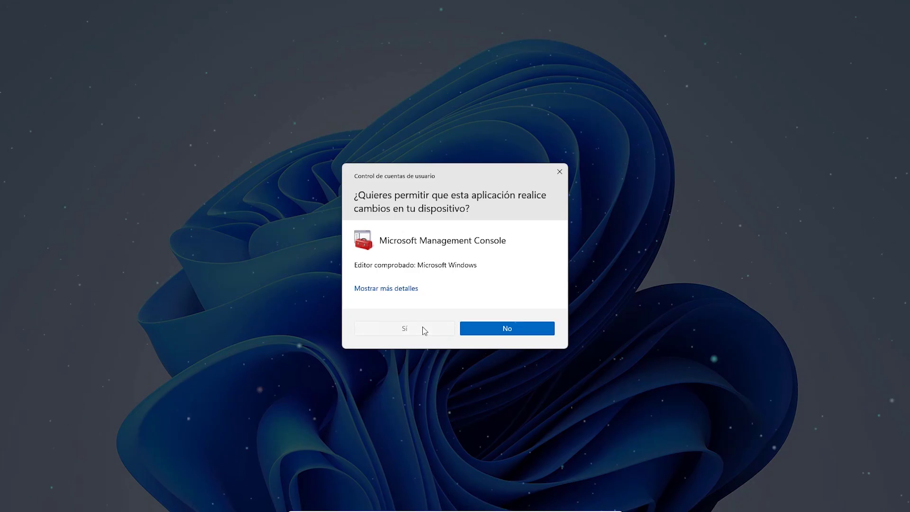
pyautogui.click(422, 327)
# - Launch CCleaner from the desktop's Herramientas Variadas tools, allow it to make changes, and close it
pyautogui.rightClick(145, 127)
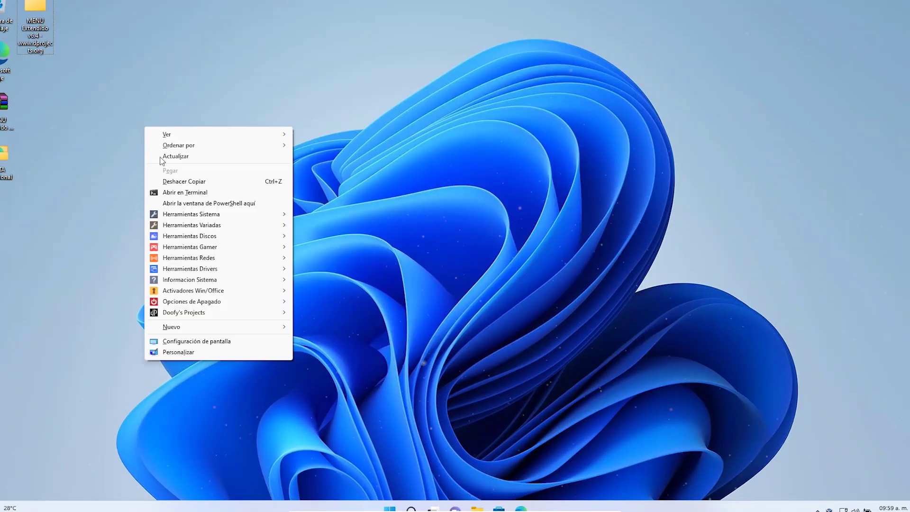
pyautogui.moveTo(192, 226)
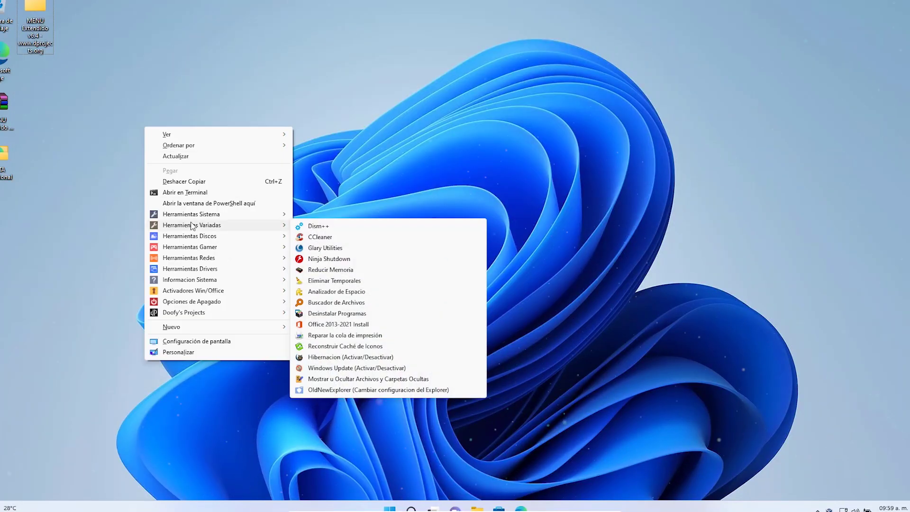
pyautogui.click(340, 237)
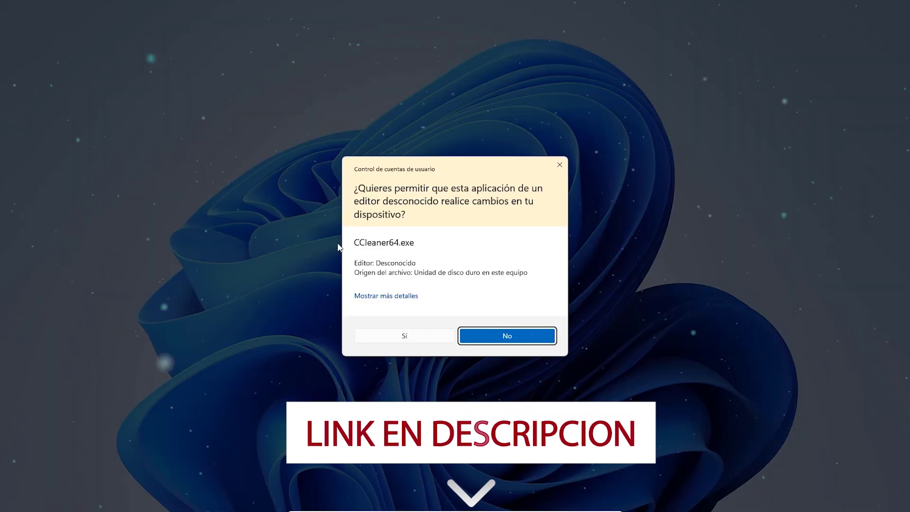
pyautogui.click(432, 336)
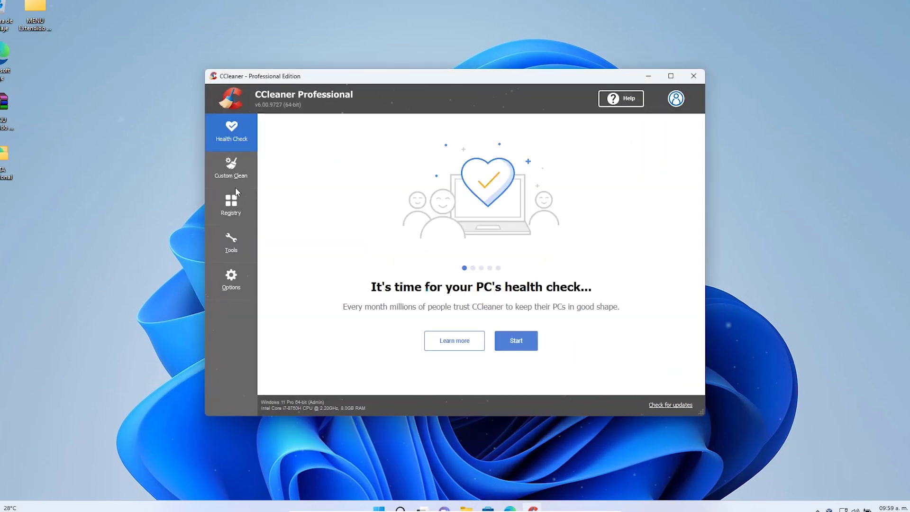
pyautogui.click(694, 75)
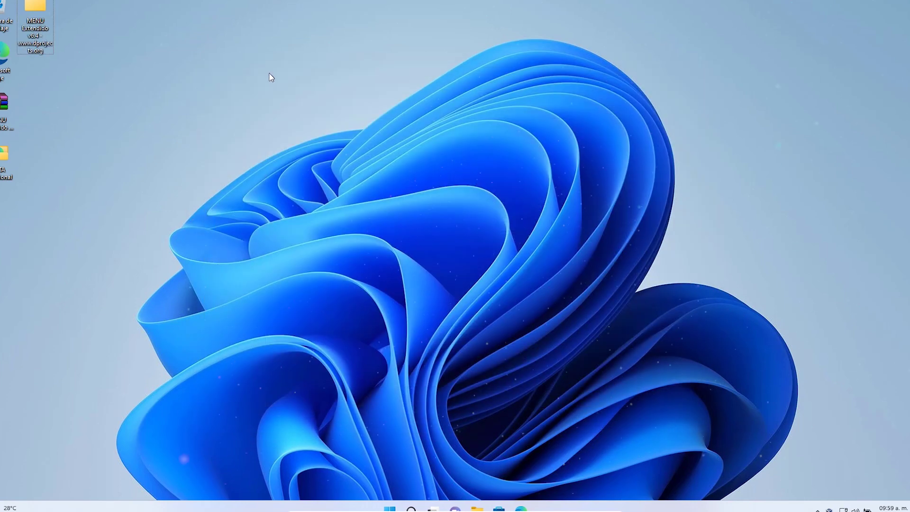
# - Try Defraggler from the desktop's Herramientas Discos tools
pyautogui.rightClick(269, 73)
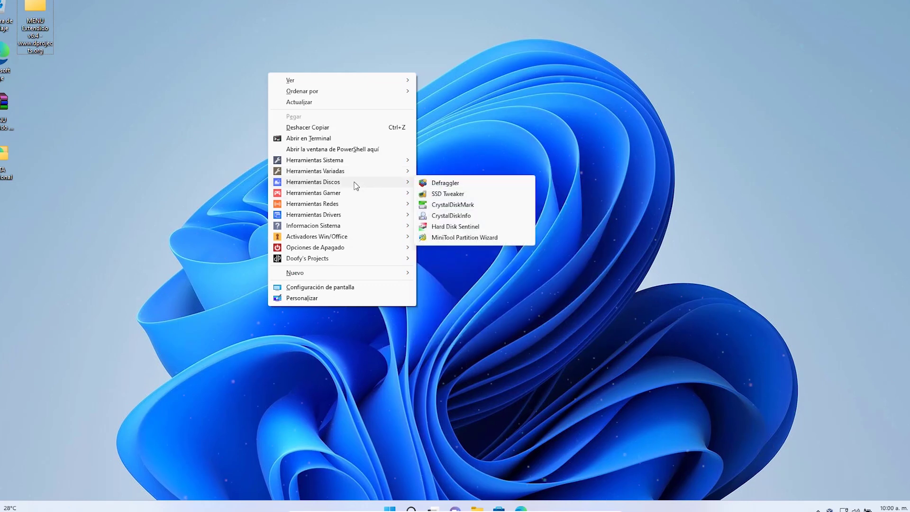
pyautogui.click(466, 182)
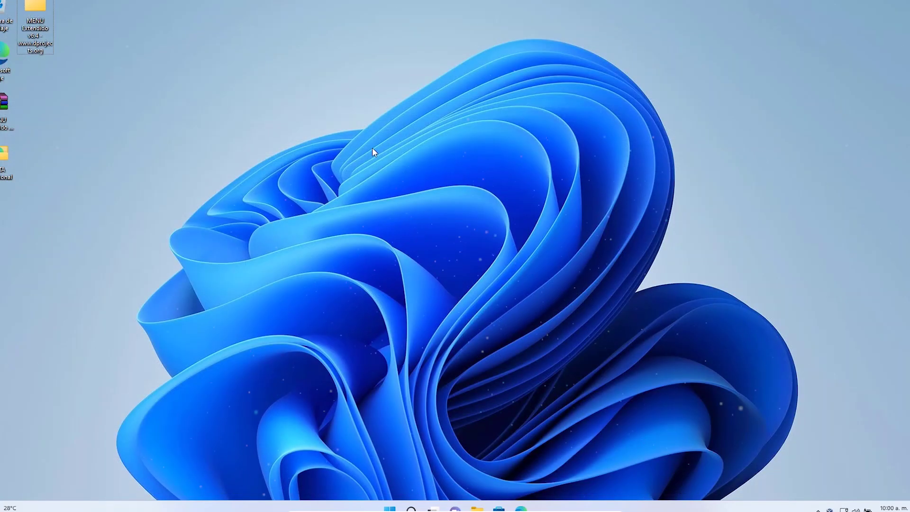
# - Launch DNS Jumper from the desktop's Herramientas Redes tools, allow it to make changes, and close it
pyautogui.rightClick(372, 147)
pyautogui.moveTo(451, 258)
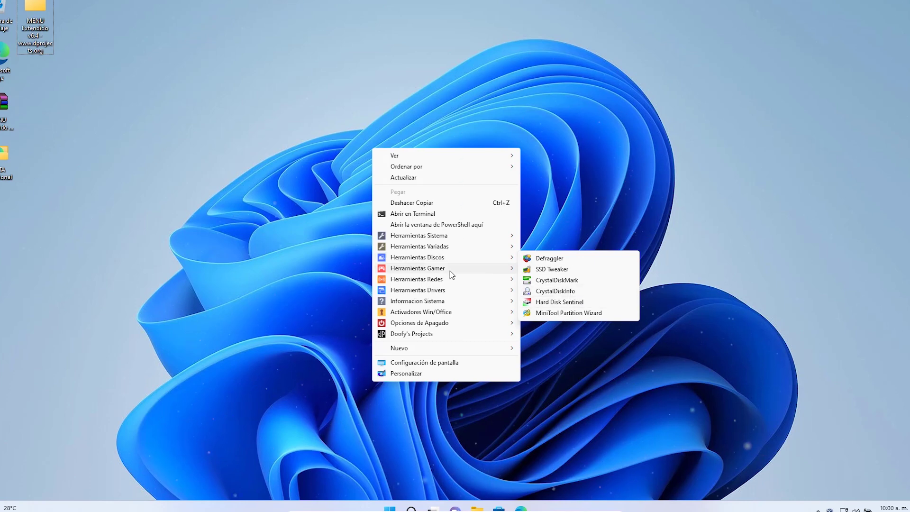
pyautogui.moveTo(450, 274)
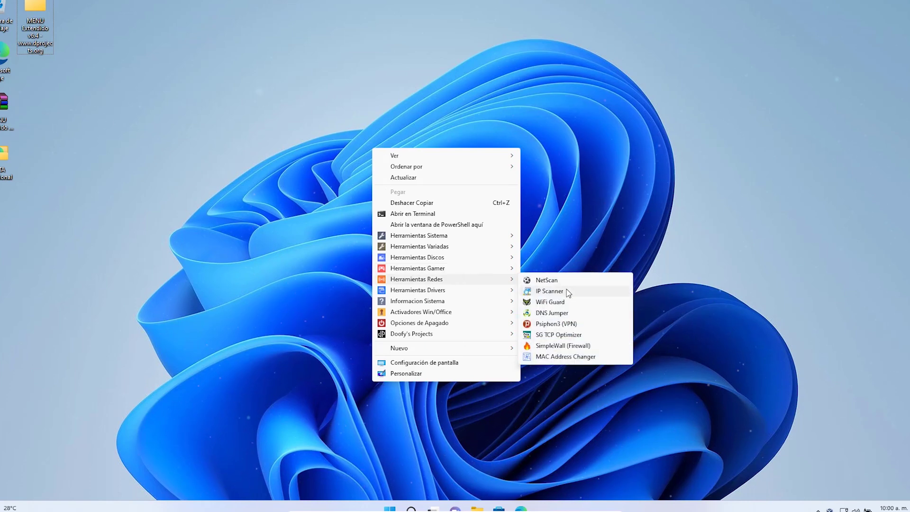
pyautogui.click(557, 313)
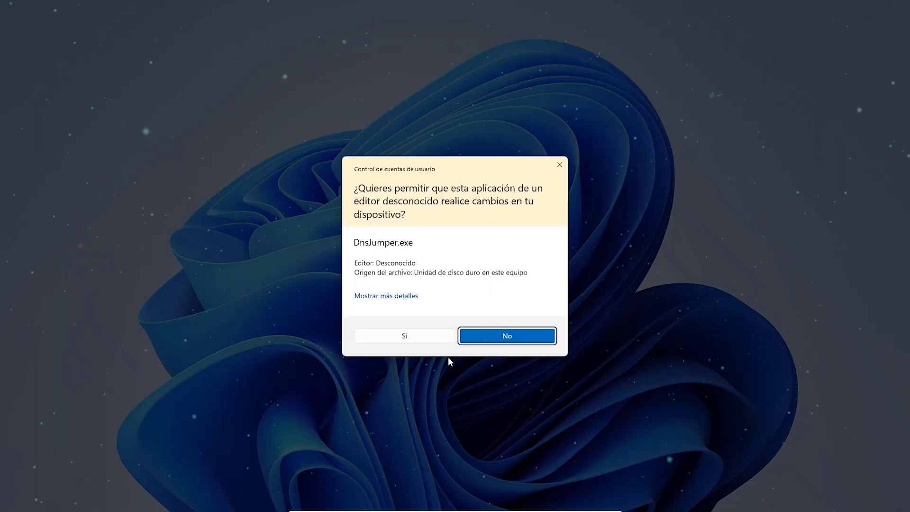
pyautogui.click(414, 335)
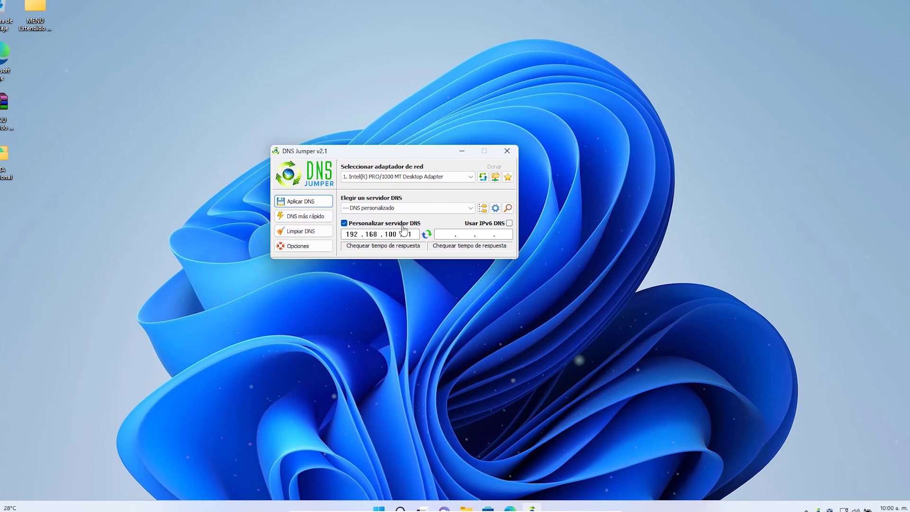
pyautogui.click(506, 151)
# - Open the Drivers NVIDIA (Online) page from the desktop's Herramientas Drivers tools, dismiss the page-restore prompt, and close the browser
pyautogui.rightClick(349, 129)
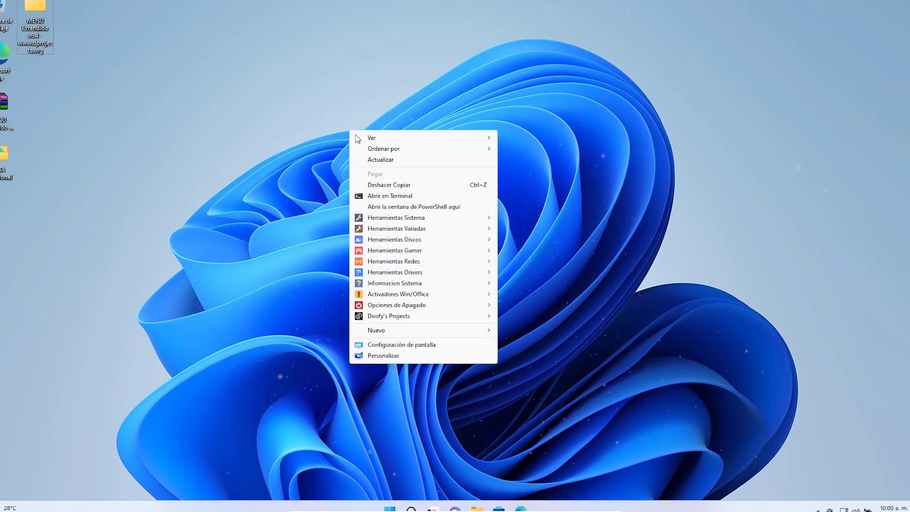
pyautogui.moveTo(405, 263)
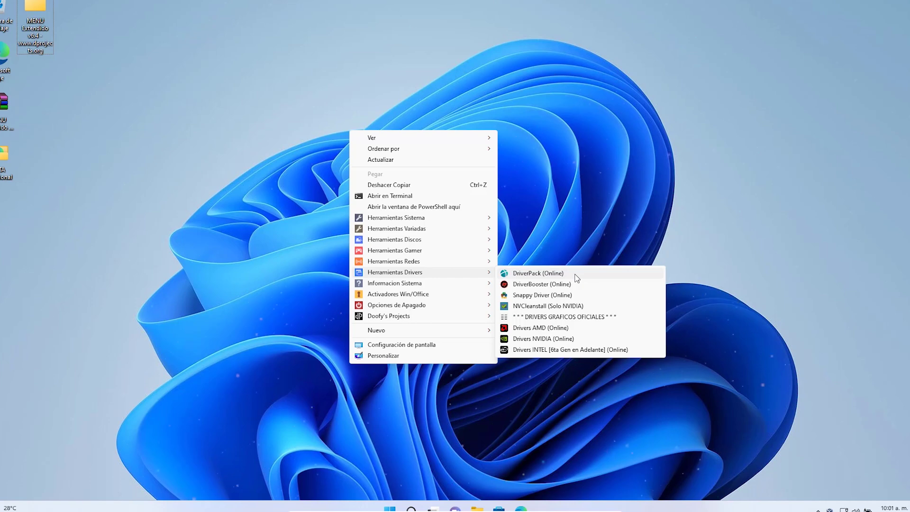
pyautogui.click(568, 340)
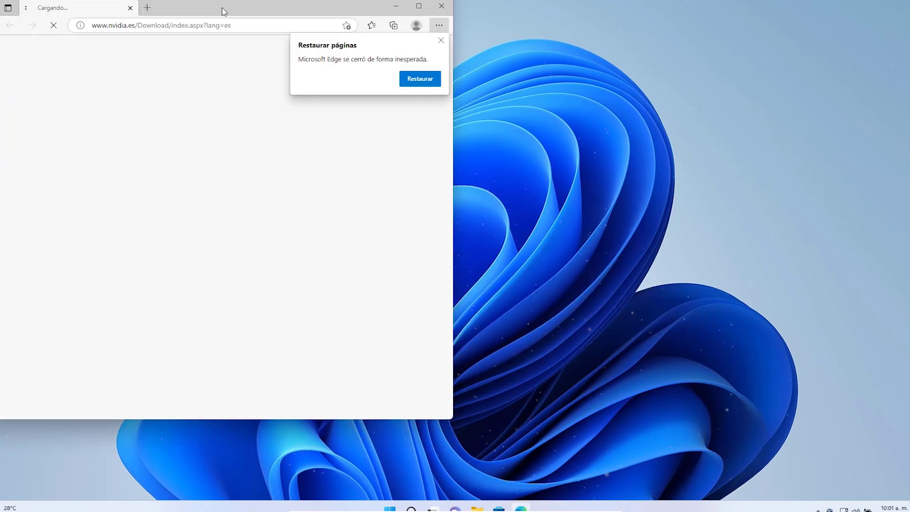
pyautogui.click(441, 41)
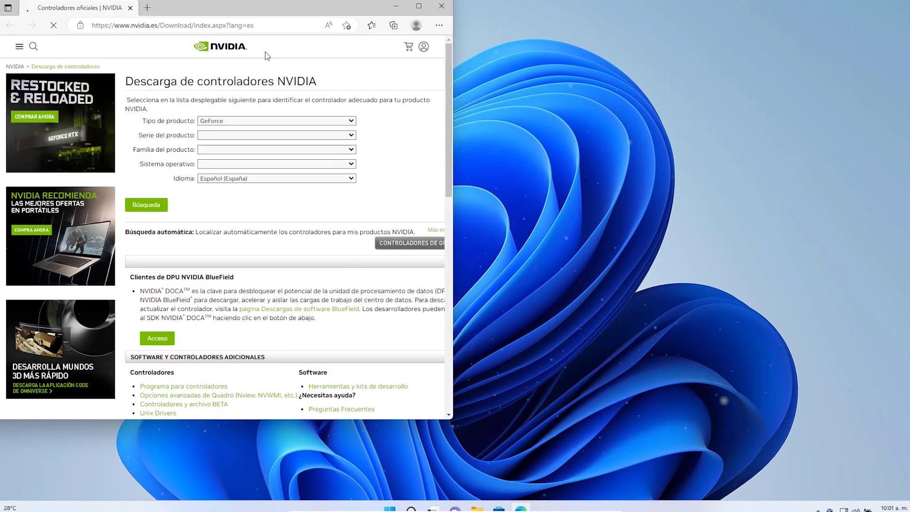
pyautogui.click(442, 7)
# - Launch Windows 11 Compatibility Checker from the desktop's Informacion Sistema tools and allow it to make changes
pyautogui.rightClick(204, 133)
pyautogui.moveTo(267, 276)
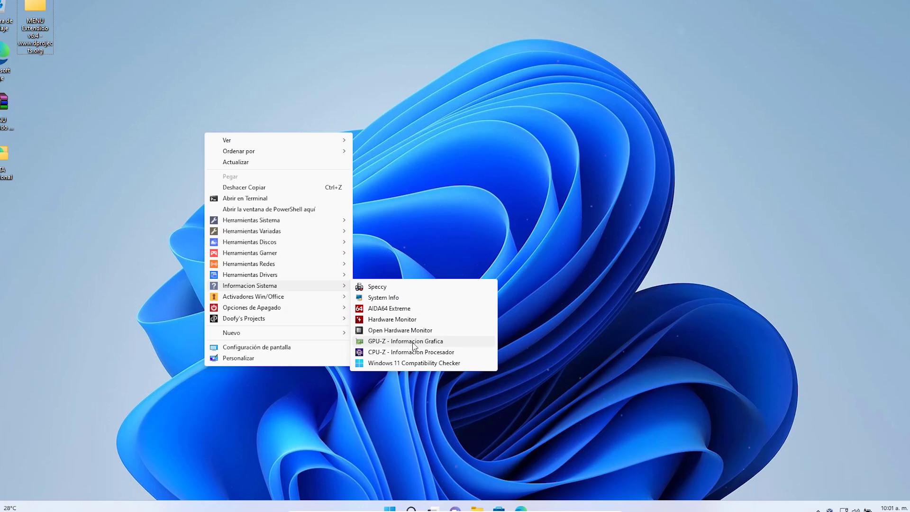
pyautogui.click(434, 363)
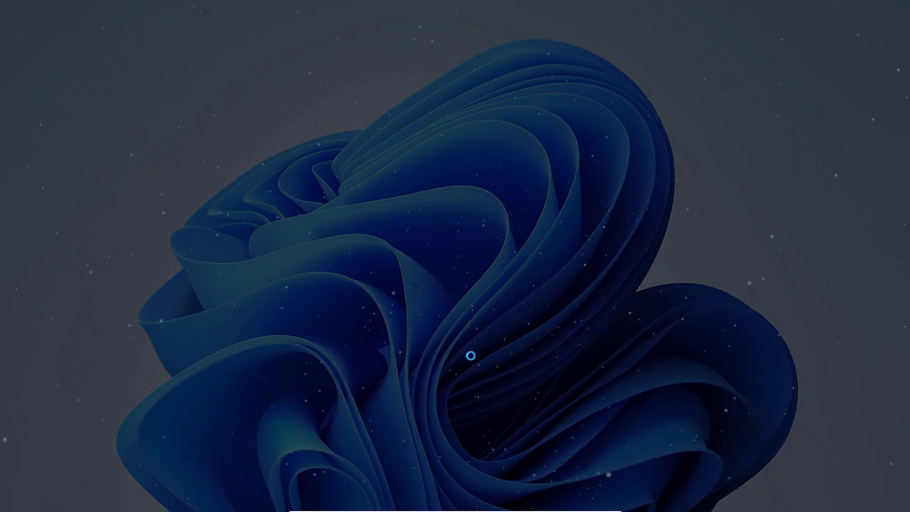
pyautogui.click(411, 334)
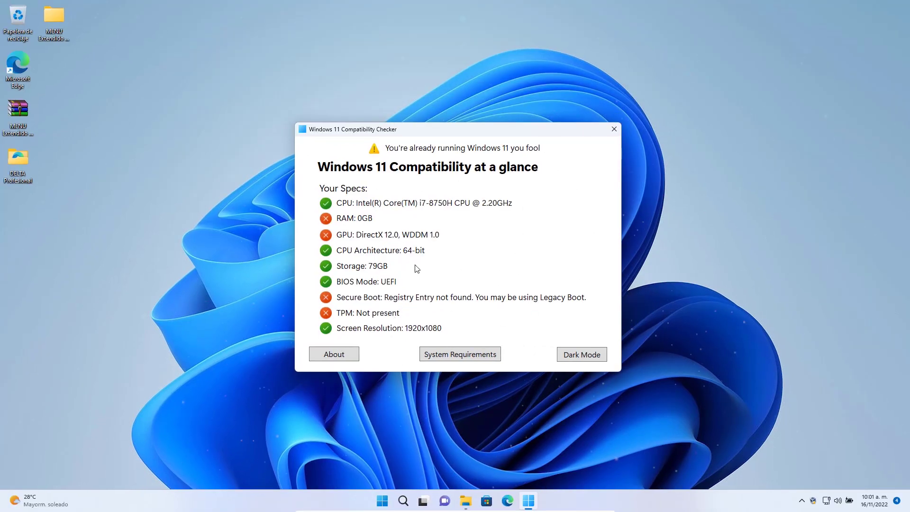
# - Reposition the Windows 11 Compatibility Checker window, try its Dark Mode, and close it
pyautogui.moveTo(406, 129); pyautogui.dragTo(362, 78)
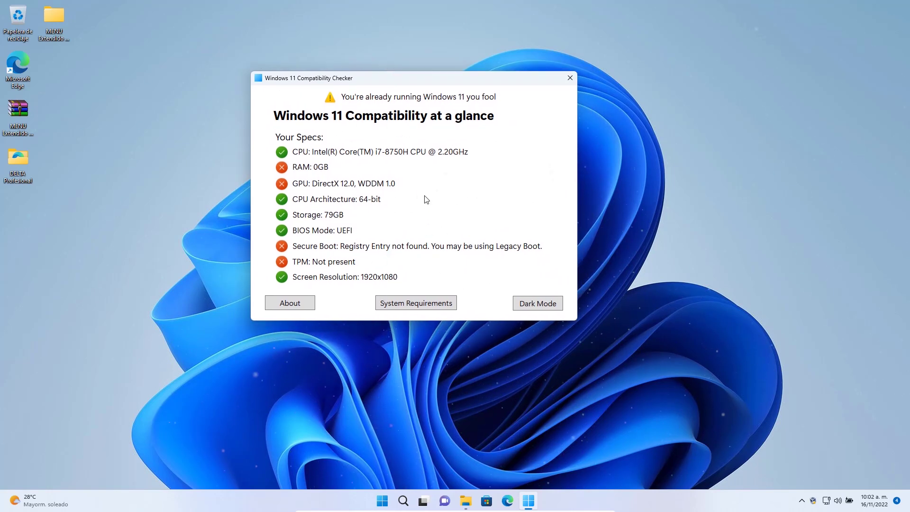
pyautogui.click(536, 304)
pyautogui.click(570, 78)
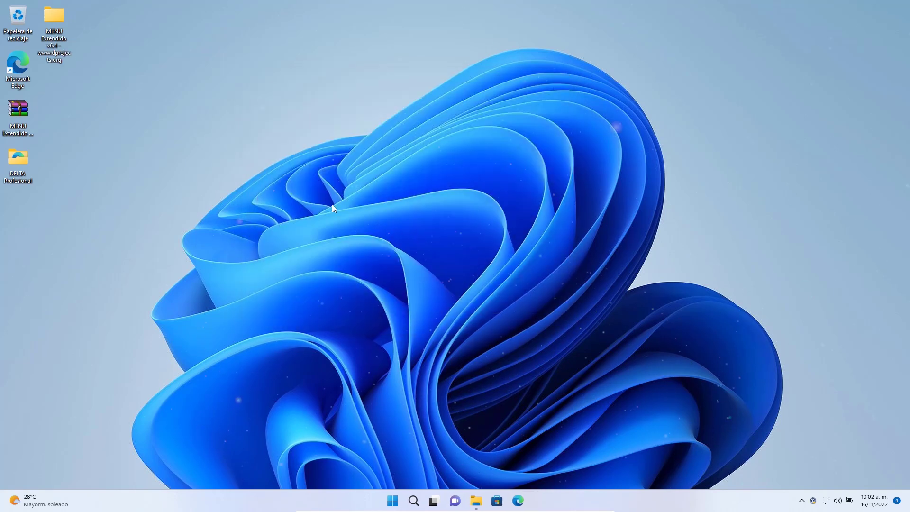
# - Review the desktop context menu's Activadores Win/Office, Opciones de Apagado and Doofy's Projects entries, then dismiss the menu
pyautogui.rightClick(325, 189)
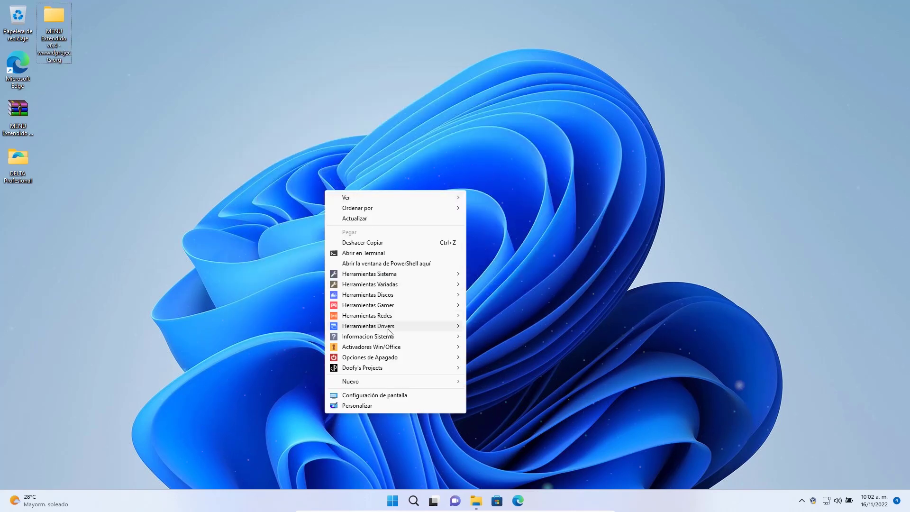
pyautogui.moveTo(391, 337)
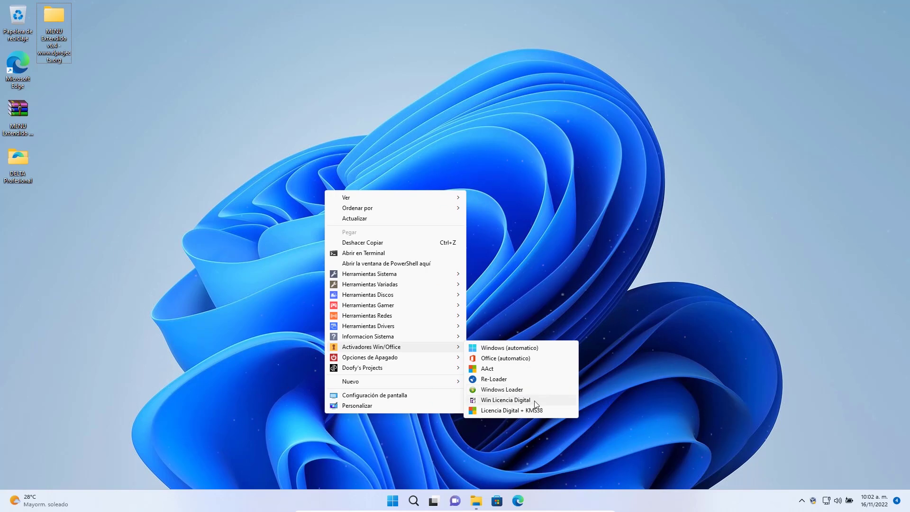
pyautogui.moveTo(446, 358)
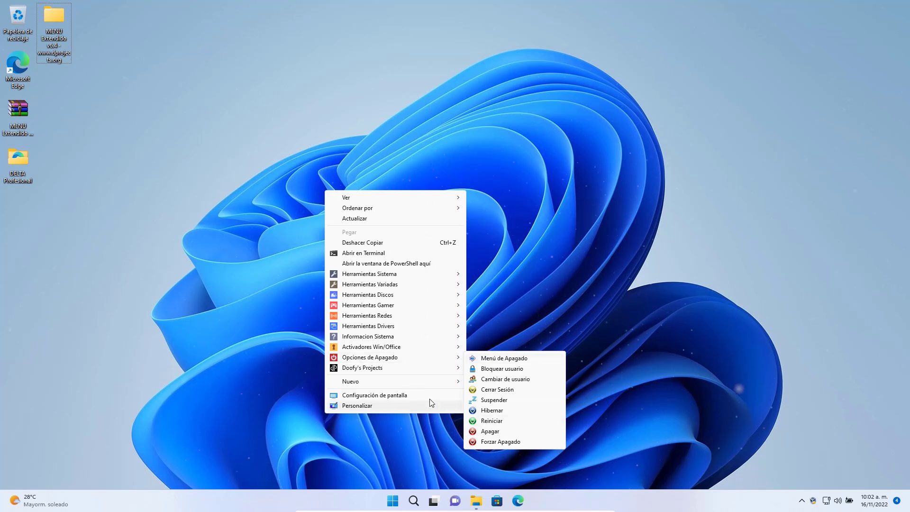
pyautogui.moveTo(417, 369)
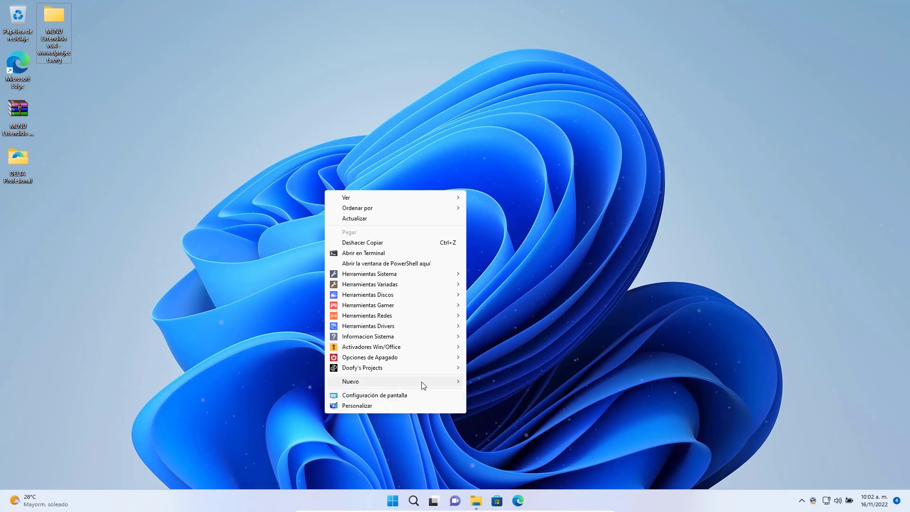
pyautogui.click(587, 220)
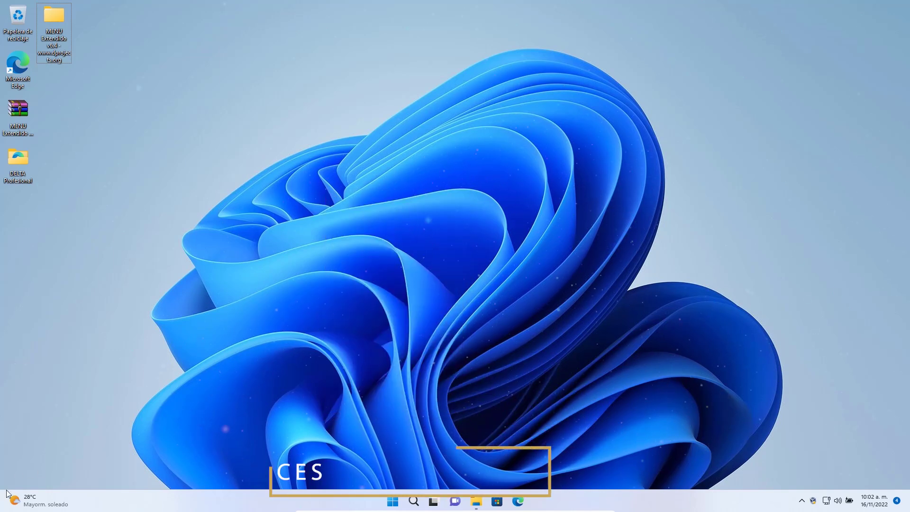
# - Open Windows Configuración to view the Sistema page, then close it
pyautogui.press('super')
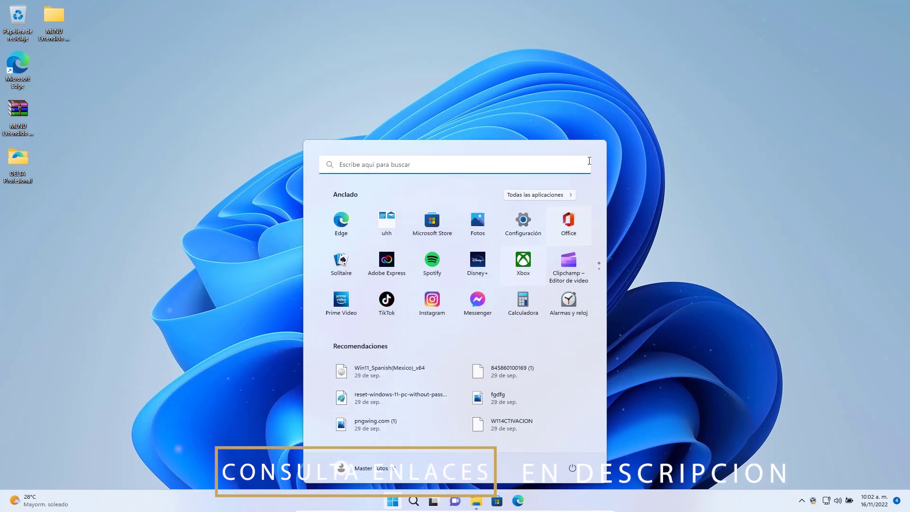
pyautogui.click(527, 221)
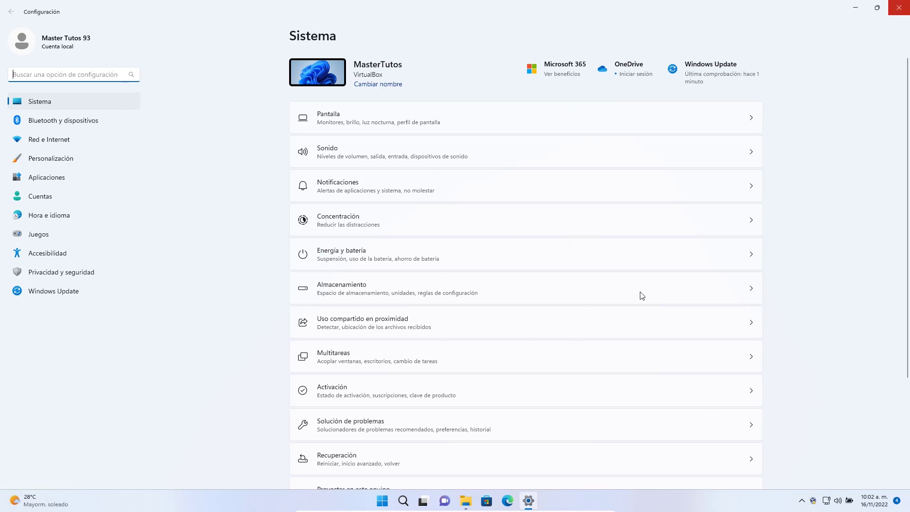
pyautogui.click(899, 8)
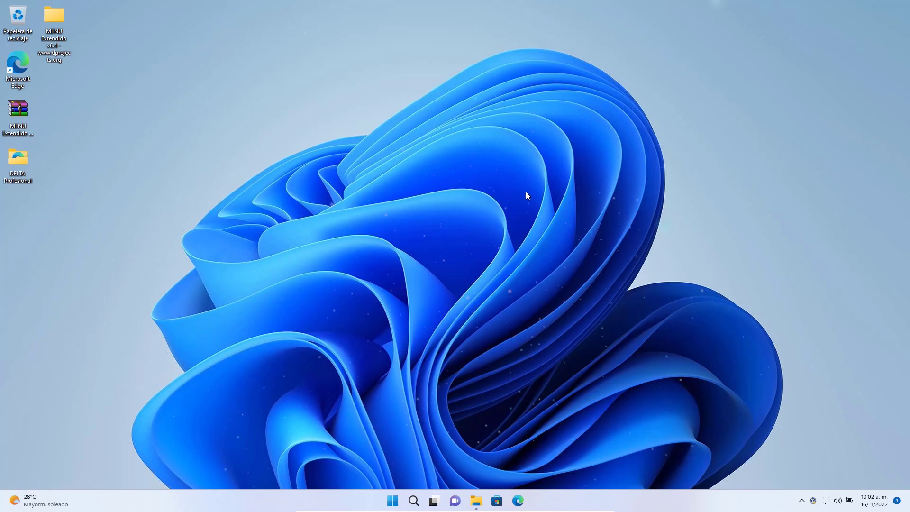
pyautogui.rightClick(343, 93)
pyautogui.click(283, 116)
pyautogui.rightClick(451, 110)
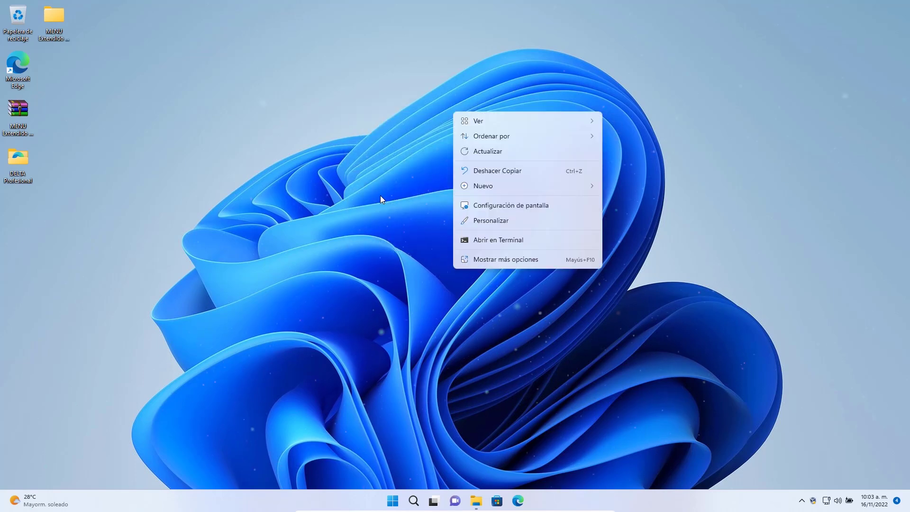
pyautogui.click(331, 107)
pyautogui.rightClick(331, 107)
pyautogui.click(514, 47)
pyautogui.rightClick(518, 50)
pyautogui.click(323, 101)
pyautogui.rightClick(335, 101)
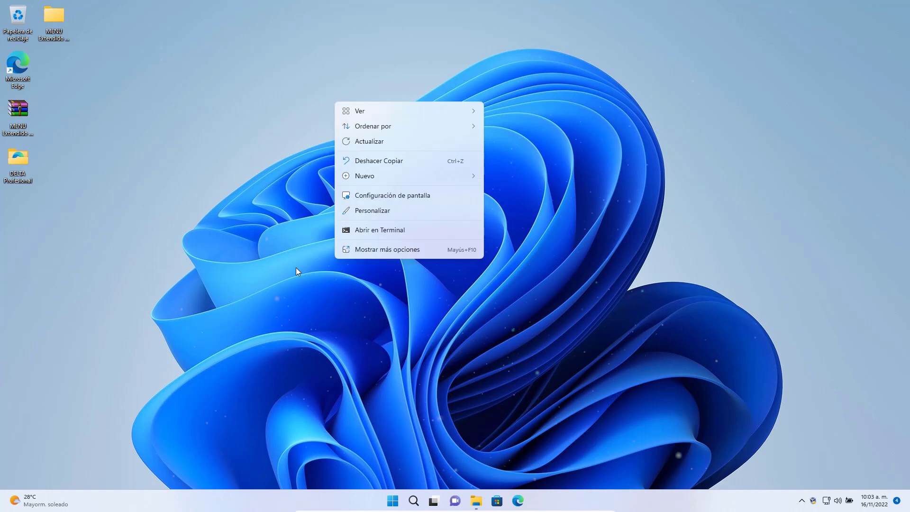
pyautogui.click(268, 91)
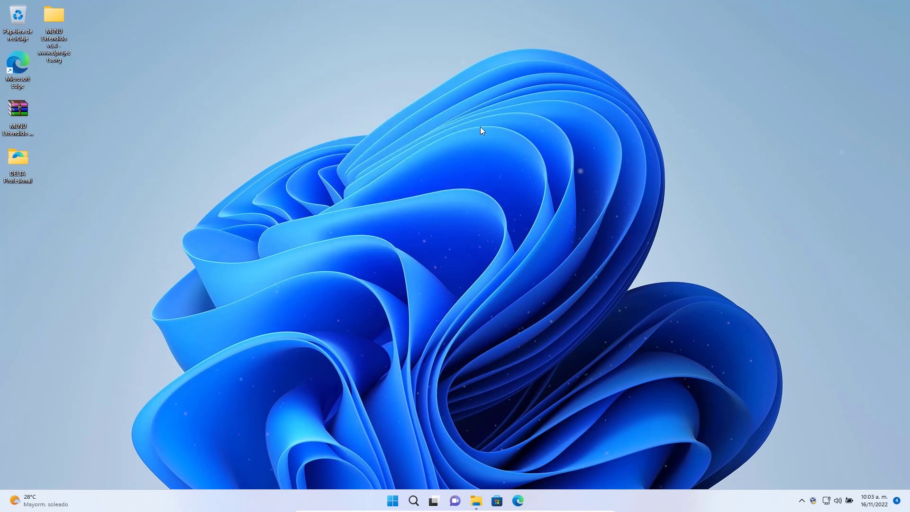
# - Show the extended desktop context menu and view the Herramientas Discos tools
pyautogui.rightClick(562, 143)
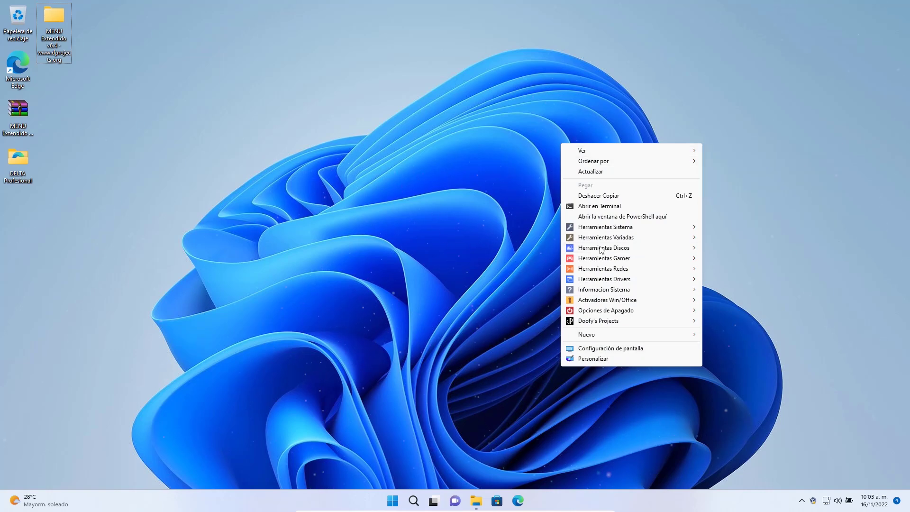
pyautogui.rightClick(755, 123)
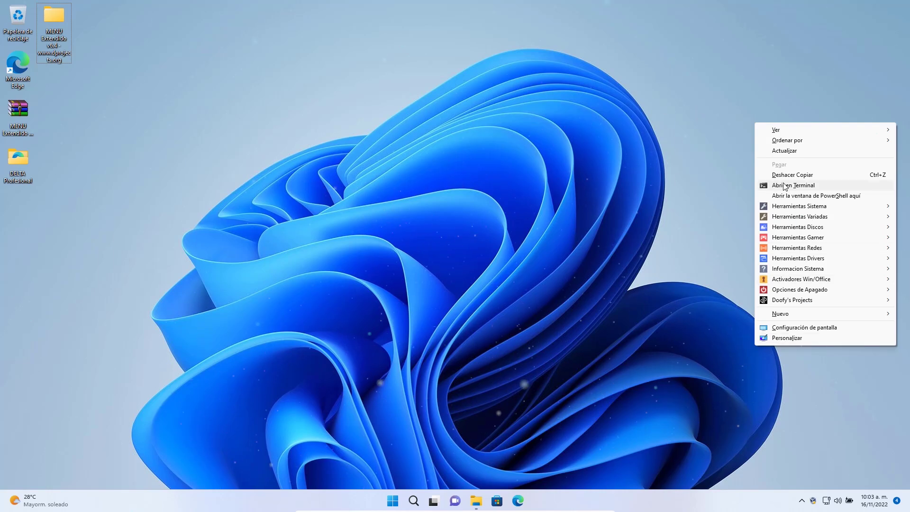
pyautogui.moveTo(785, 228)
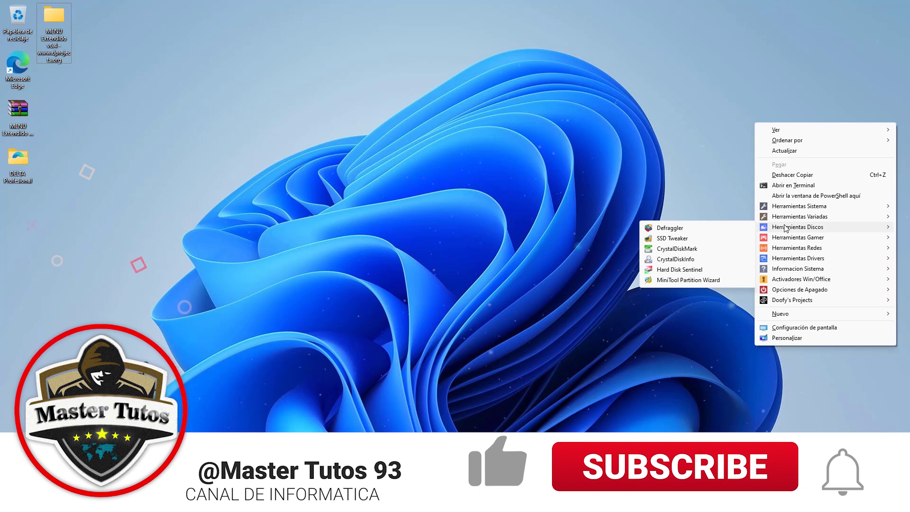